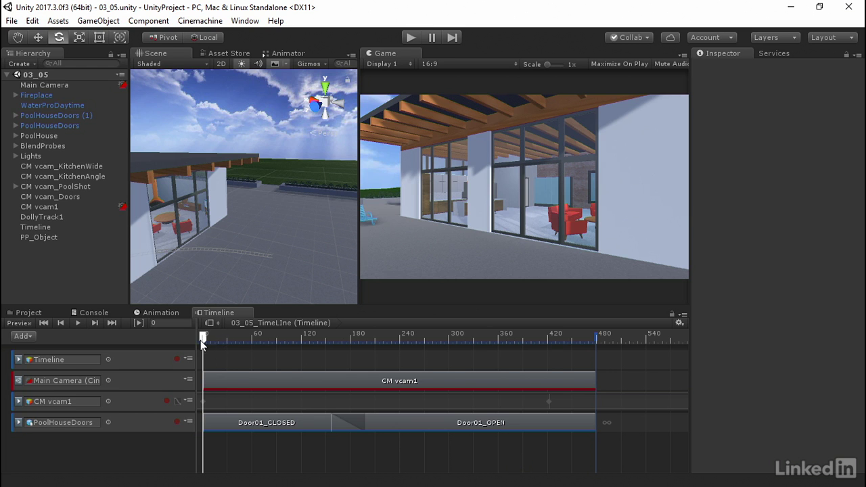
Step: Scrub the timeline from the start to frame 221 and back to preview the camera move into the house
{"action": "left_click_drag", "start_coordinate": [205, 338], "coordinate": [384, 364]}
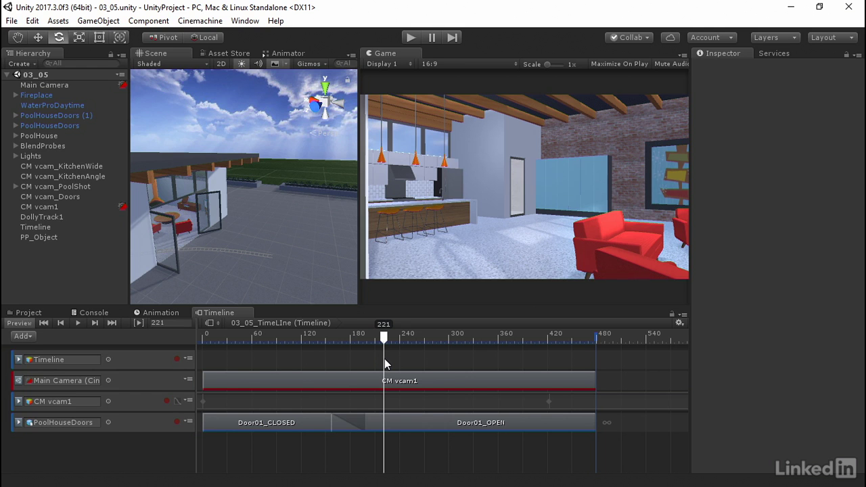
{"action": "left_click_drag", "start_coordinate": [384, 358], "coordinate": [199, 372]}
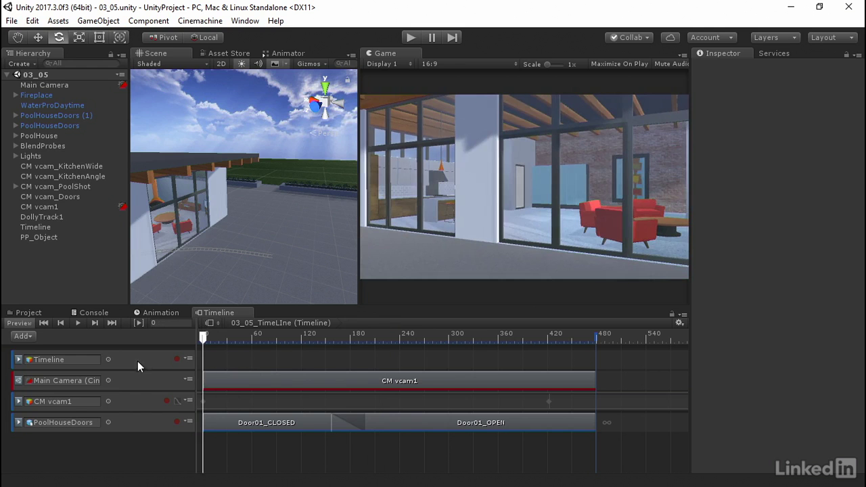
Step: Make PP_Object's Post Process Volume global and set its Ambient Occlusion intensity to 0.46
{"action": "left_click", "coordinate": [48, 237]}
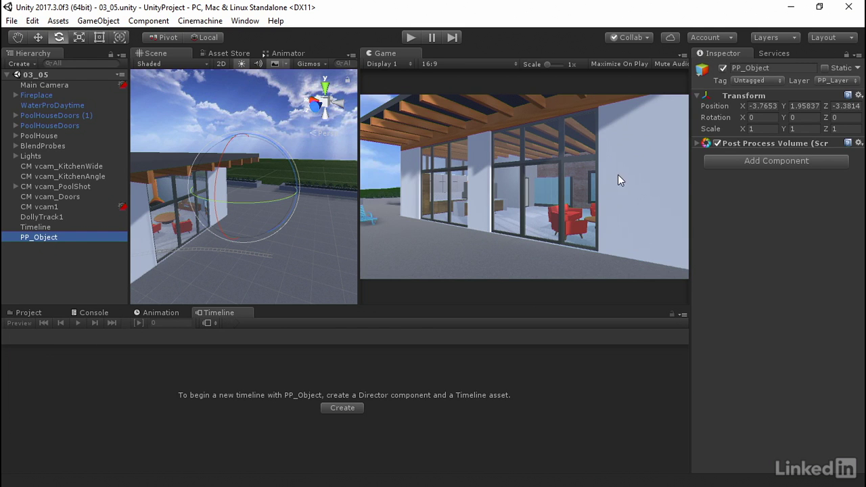
{"action": "left_click", "coordinate": [696, 143]}
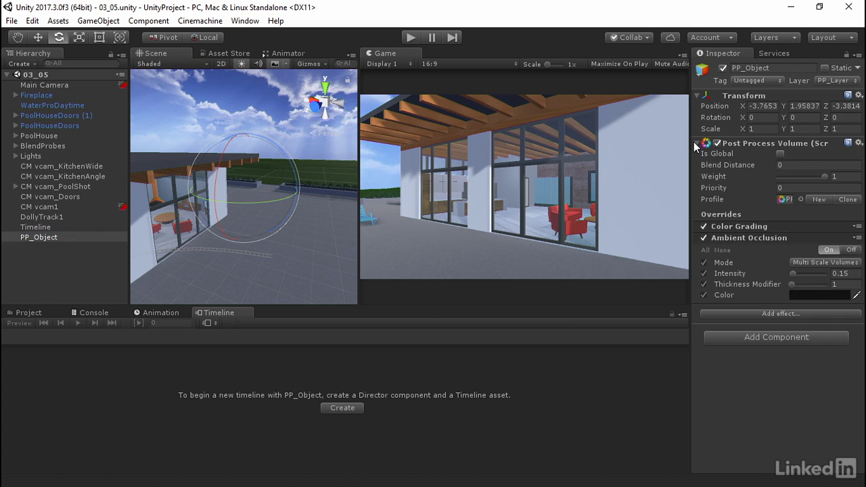
{"action": "left_click", "coordinate": [781, 155]}
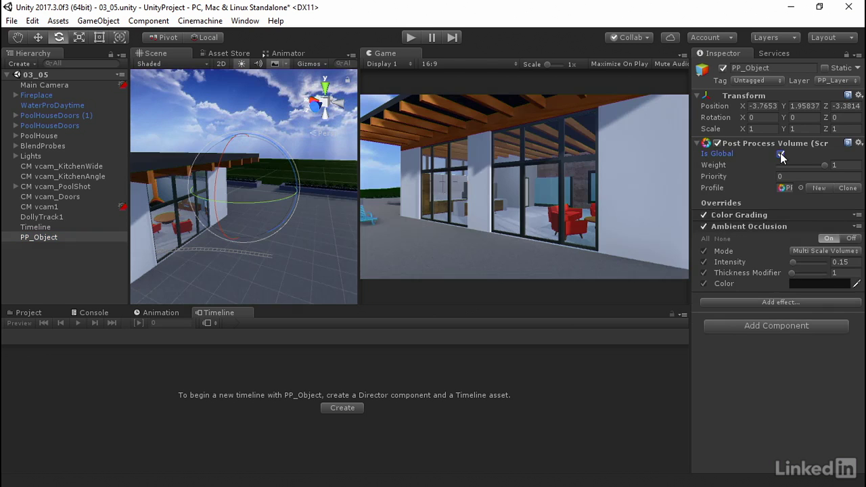
{"action": "left_click", "coordinate": [780, 154]}
{"action": "left_click", "coordinate": [781, 154]}
{"action": "left_click_drag", "start_coordinate": [793, 263], "coordinate": [795, 268]}
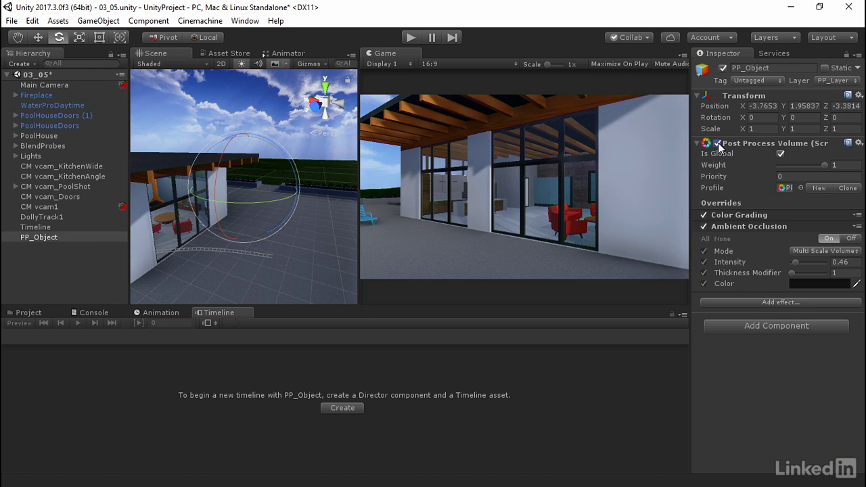
Step: Compare the scene with the Post Process Volume disabled and enabled, and preview its weight, leaving the weight at 1
{"action": "left_click", "coordinate": [717, 144]}
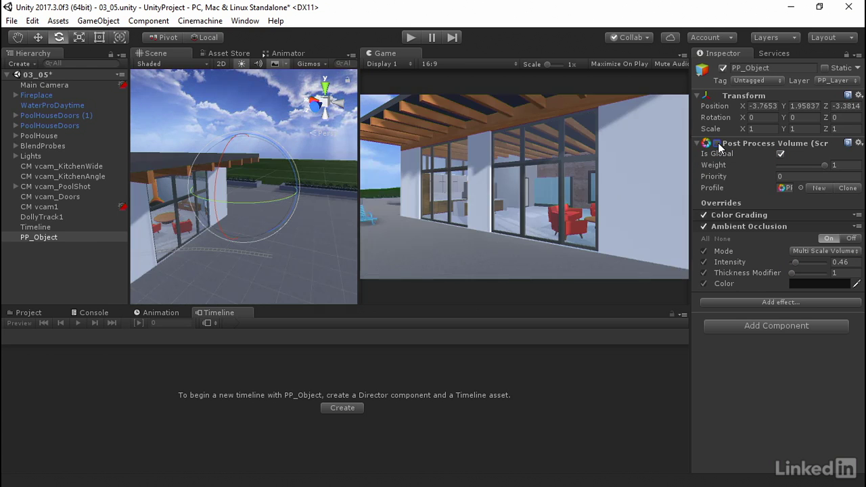
{"action": "left_click", "coordinate": [717, 143]}
{"action": "mouse_move", "coordinate": [825, 164]}
{"action": "left_mouse_down"}
{"action": "mouse_move", "coordinate": [773, 174]}
{"action": "mouse_move", "coordinate": [826, 169]}
{"action": "left_mouse_up"}
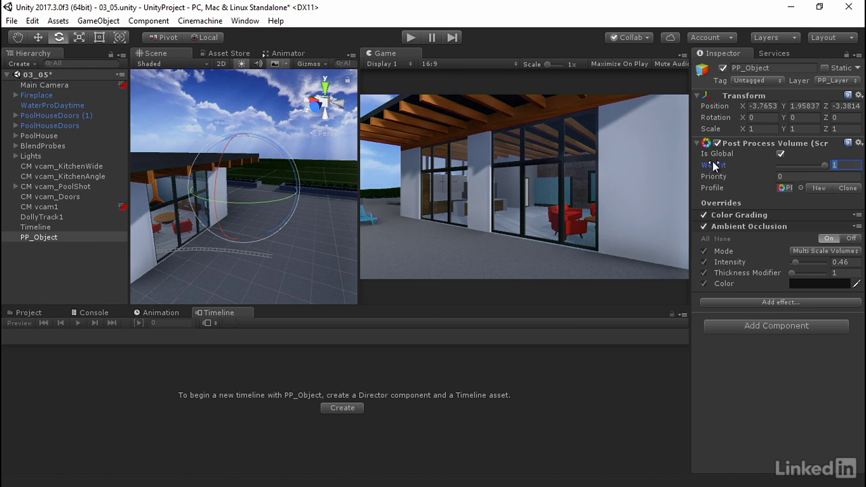
Step: Turn off Is Global on the Post Process Volume and add a Box Collider component to PP_Object
{"action": "left_click", "coordinate": [781, 155]}
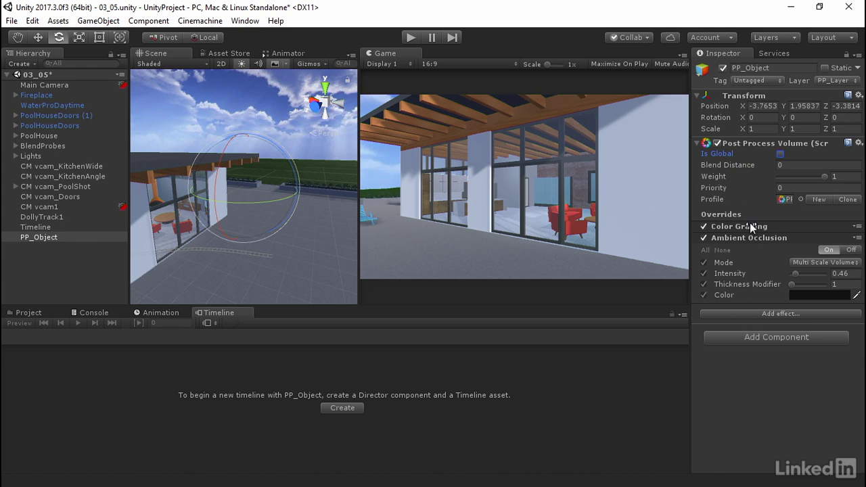
{"action": "left_click", "coordinate": [744, 333]}
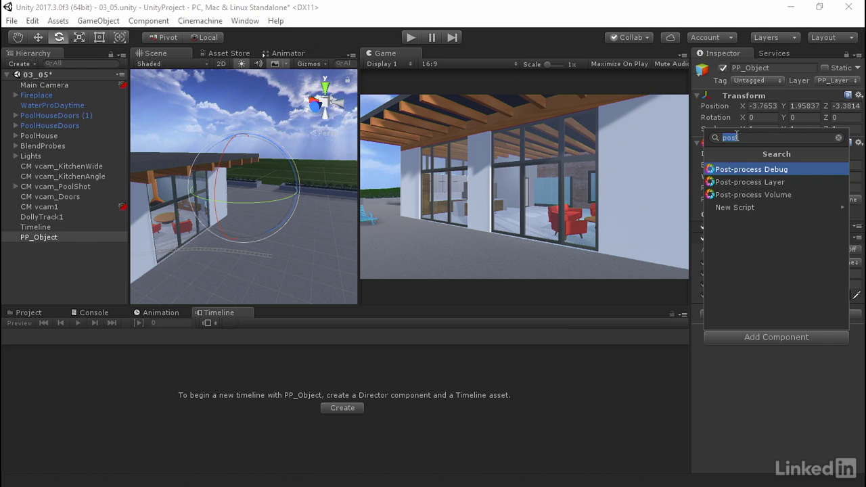
{"action": "key", "text": "BackSpace"}
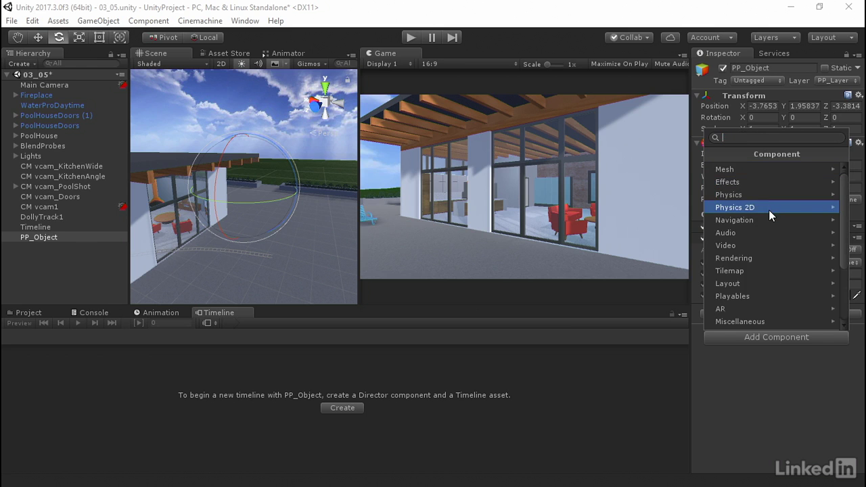
{"action": "left_click", "coordinate": [737, 196]}
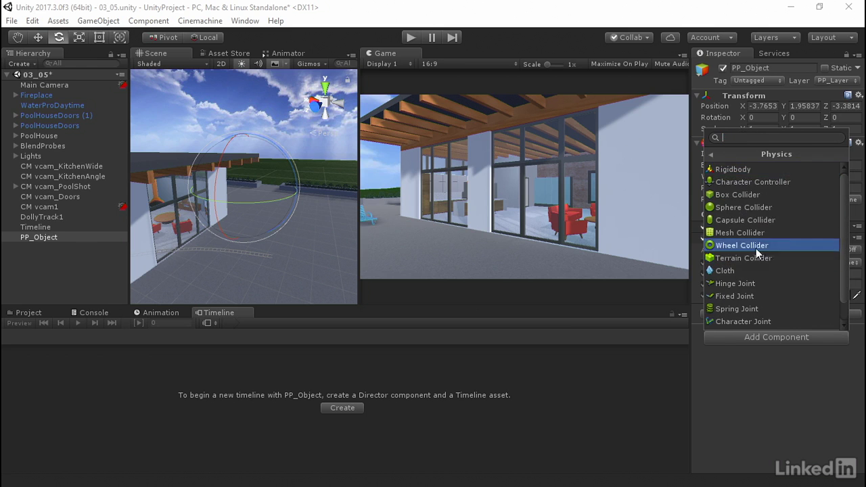
{"action": "left_click", "coordinate": [742, 195]}
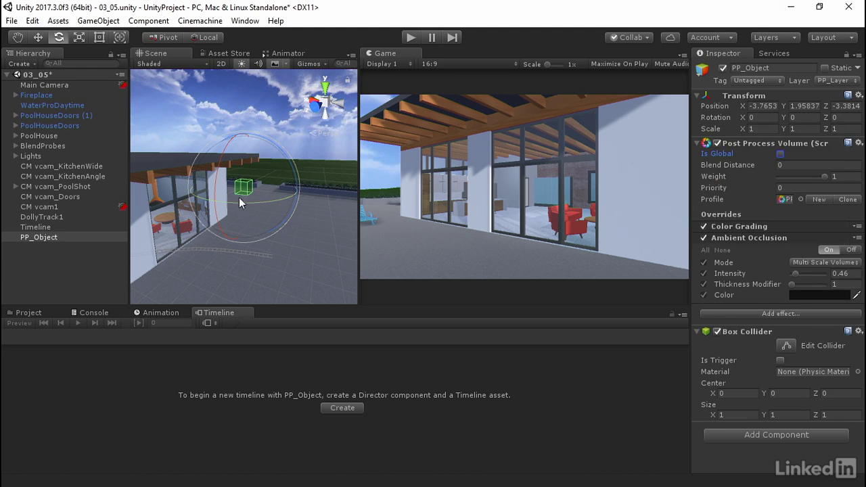
Step: Scale PP_Object uniformly to about 3.81 on all axes
{"action": "left_click_drag", "start_coordinate": [239, 197], "coordinate": [207, 203], "text": "alt"}
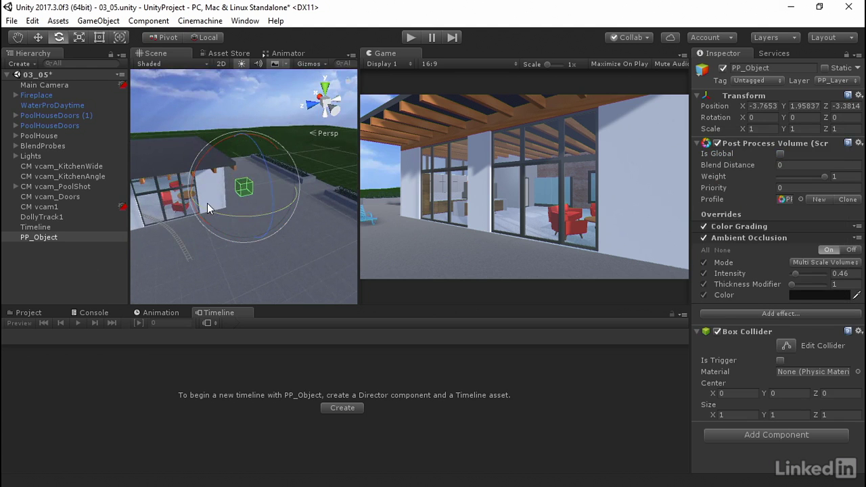
{"action": "key", "text": "w"}
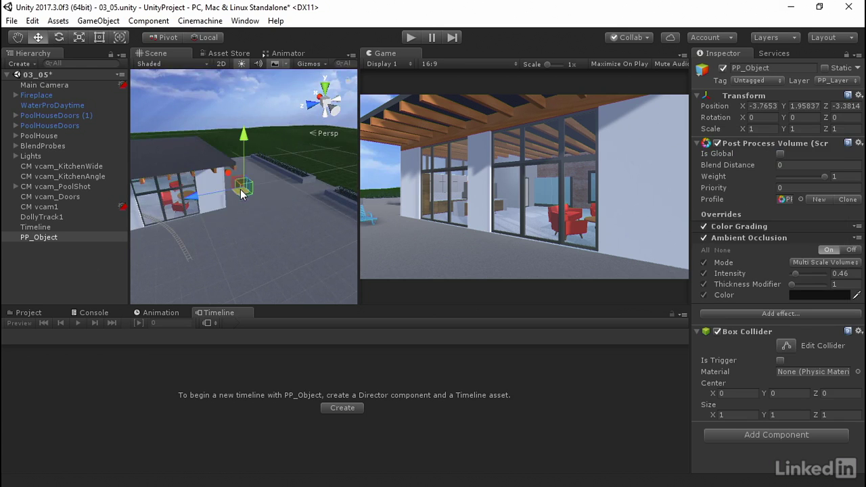
{"action": "key", "text": "r"}
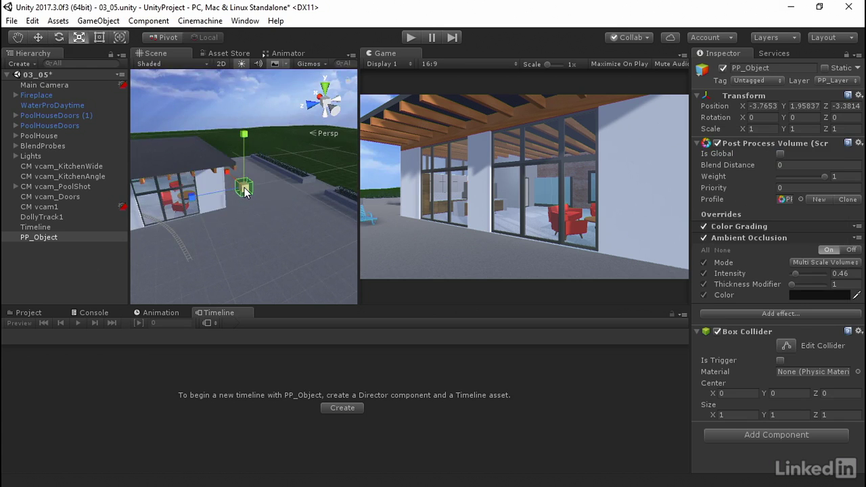
{"action": "left_click_drag", "start_coordinate": [244, 189], "coordinate": [412, 132]}
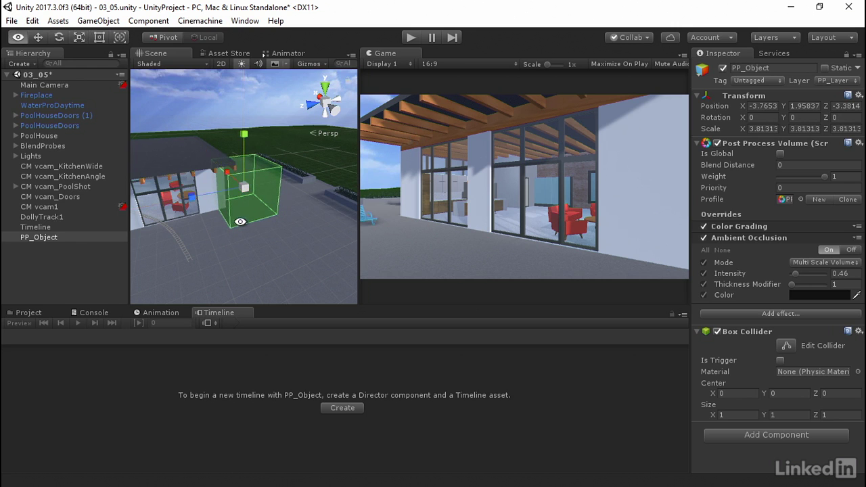
Step: Move PP_Object inside the pool house, to about X -0.91 and Z 2.08
{"action": "left_click_drag", "start_coordinate": [240, 221], "coordinate": [184, 216], "text": "alt"}
{"action": "key", "text": "w"}
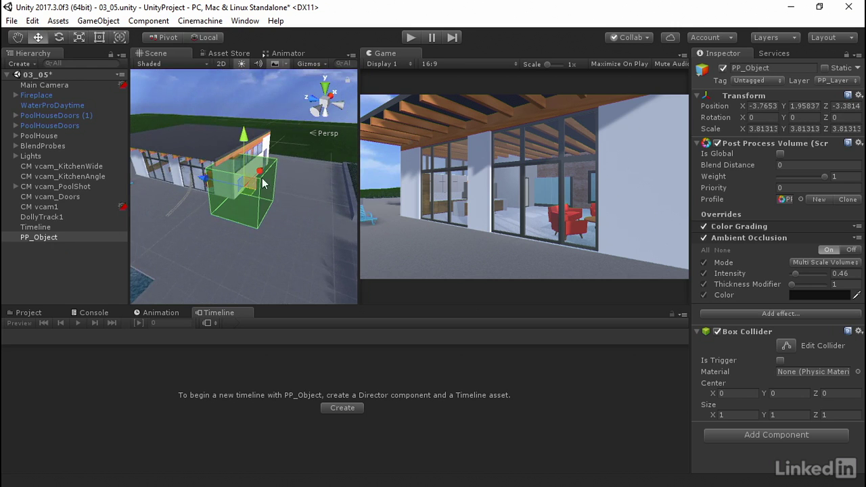
{"action": "left_click_drag", "start_coordinate": [263, 181], "coordinate": [166, 158]}
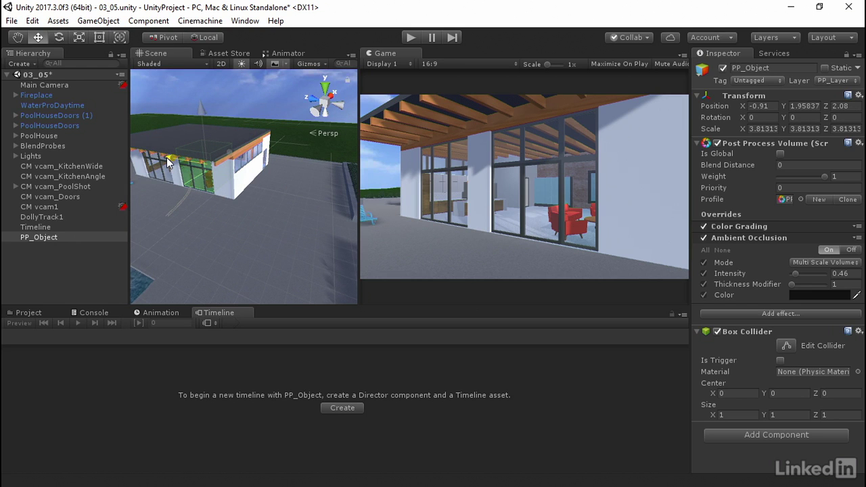
Step: Fit the collider box to the house interior by scaling it to about 5.70 in X and 9.16 in Z, positioned at X 0.14, Z 2.85
{"action": "key", "text": "r"}
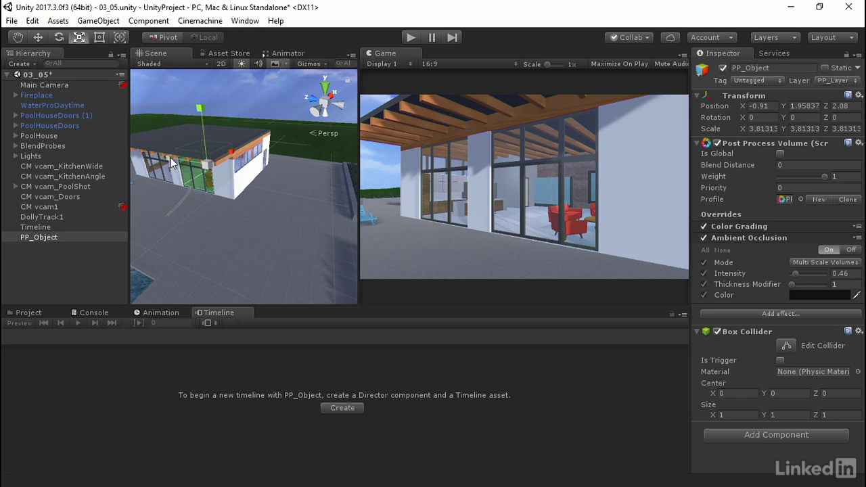
{"action": "left_click_drag", "start_coordinate": [170, 158], "coordinate": [119, 135]}
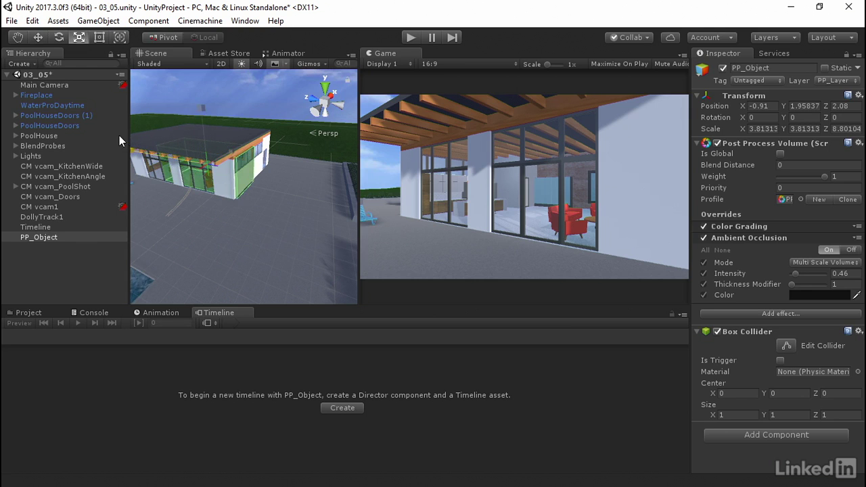
{"action": "left_click_drag", "start_coordinate": [231, 155], "coordinate": [167, 156]}
{"action": "key", "text": "w"}
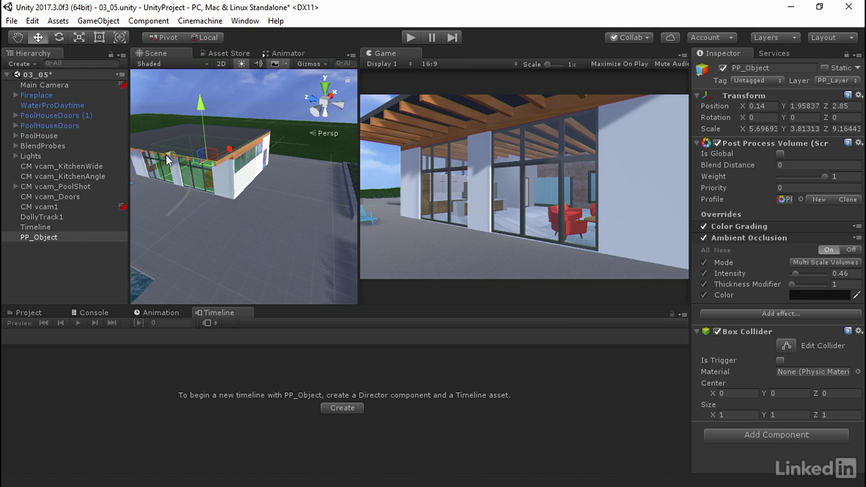
{"action": "left_click", "coordinate": [281, 95]}
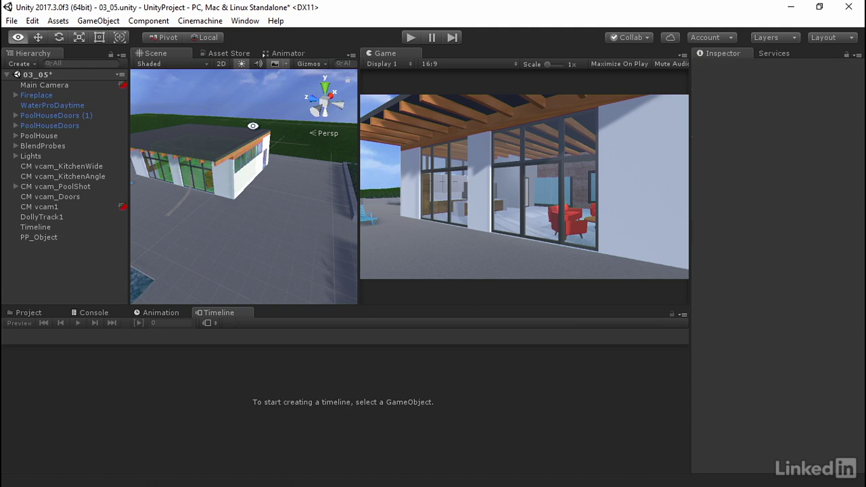
{"action": "left_click_drag", "start_coordinate": [161, 180], "coordinate": [149, 114], "text": "alt"}
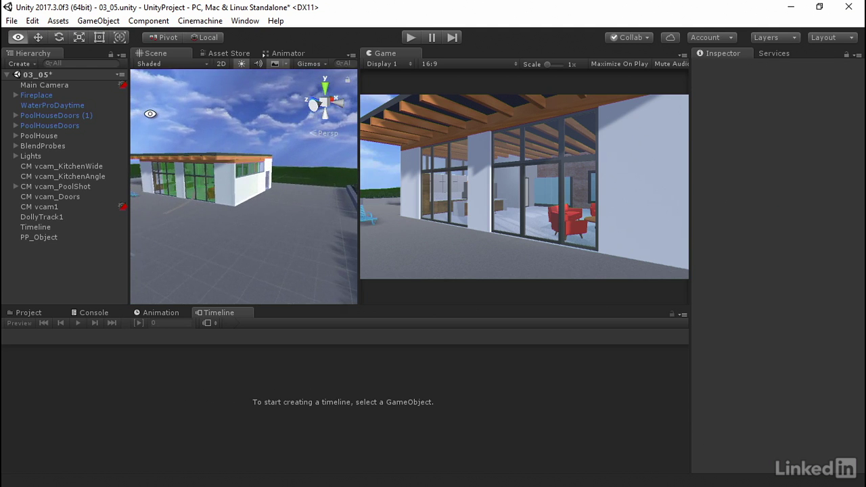
{"action": "scroll", "coordinate": [186, 187], "scroll_direction": "up", "scroll_amount": 5, "text": "alt"}
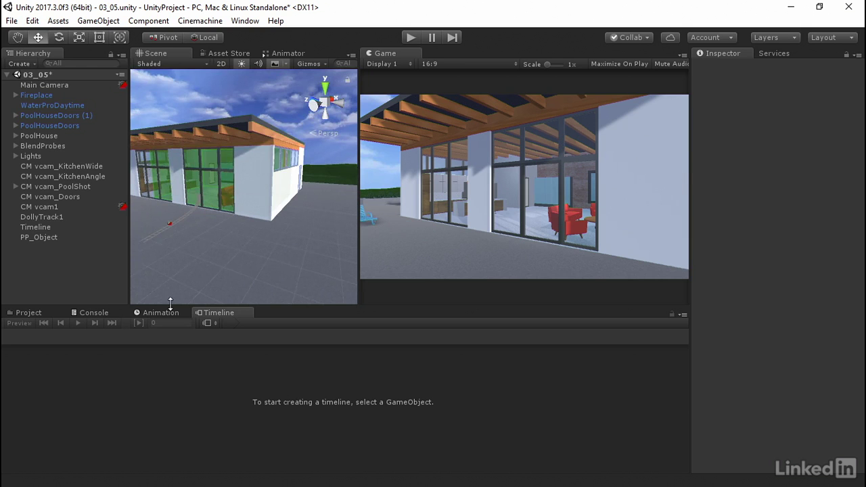
Step: Scrub the Timeline object's sequence to frame 143 to check how the post effects change as the camera enters the volume
{"action": "left_click", "coordinate": [46, 237]}
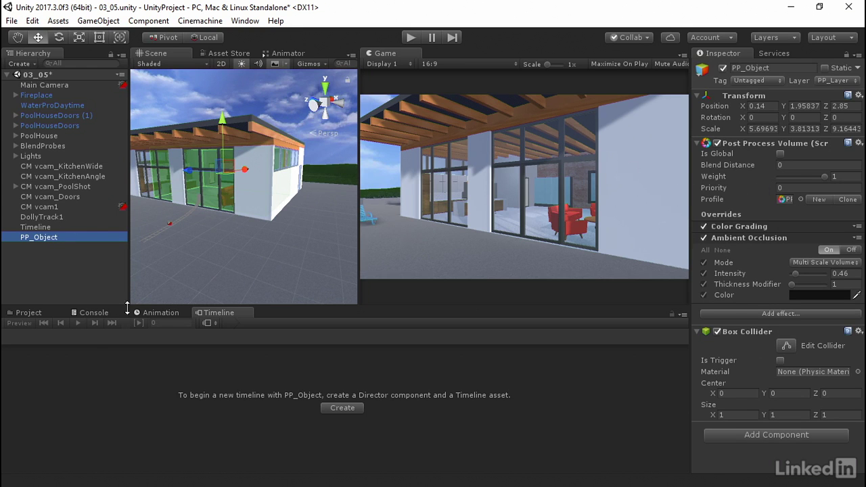
{"action": "left_click", "coordinate": [47, 228]}
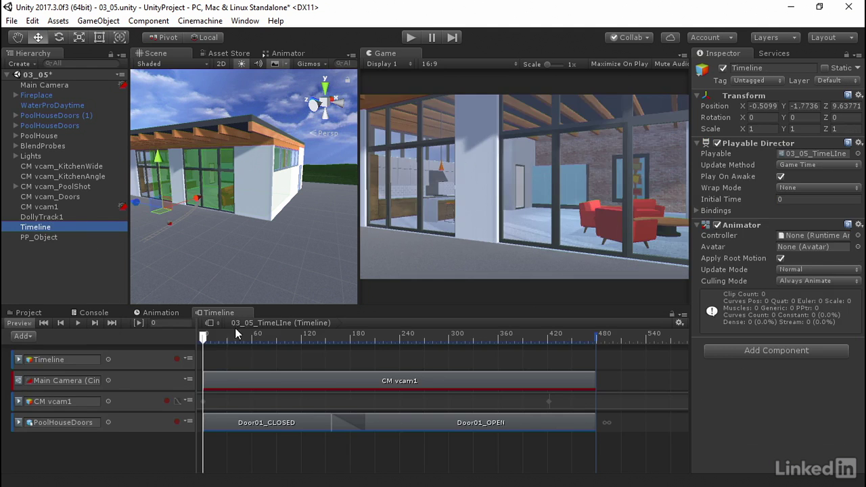
{"action": "left_click_drag", "start_coordinate": [203, 337], "coordinate": [320, 361]}
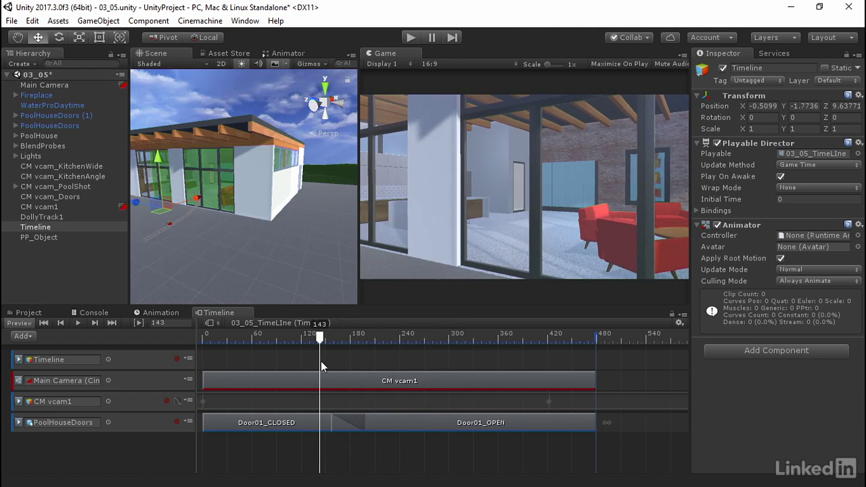
Step: Set PP_Object's Blend Distance to 3 and scrub the early timeline frames to preview the blend
{"action": "left_click", "coordinate": [51, 236]}
{"action": "left_click", "coordinate": [44, 238]}
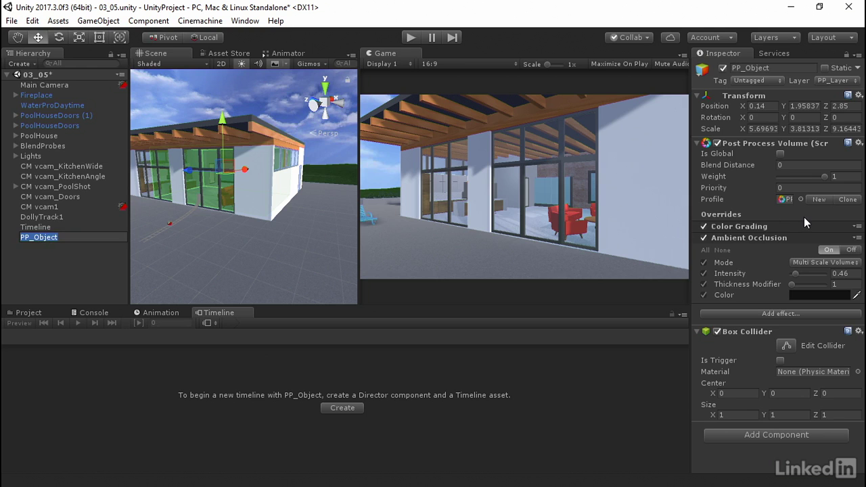
{"action": "left_click", "coordinate": [787, 165]}
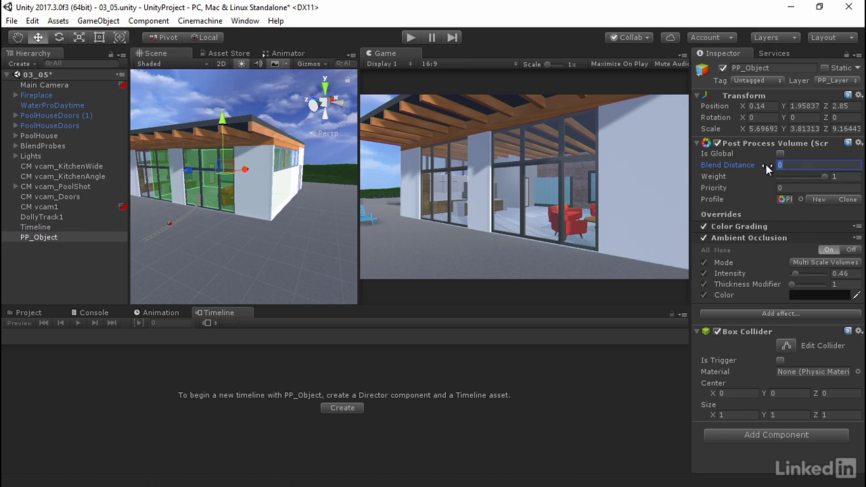
{"action": "type", "text": "3"}
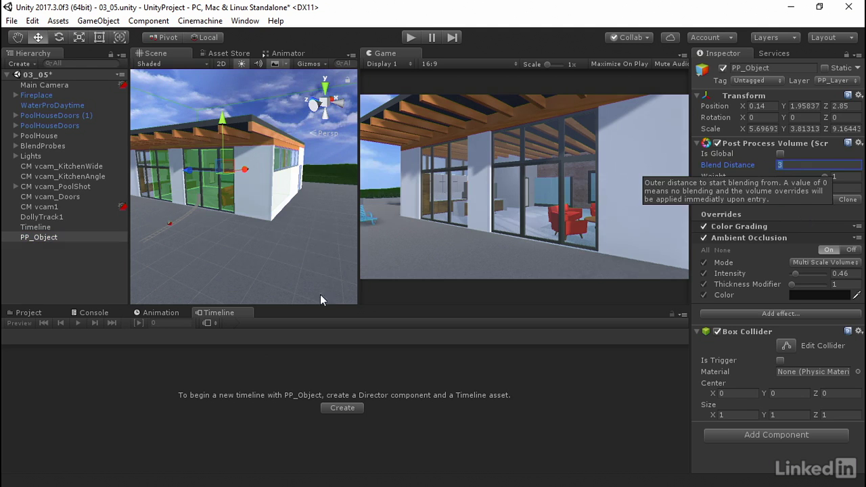
{"action": "left_click", "coordinate": [34, 227]}
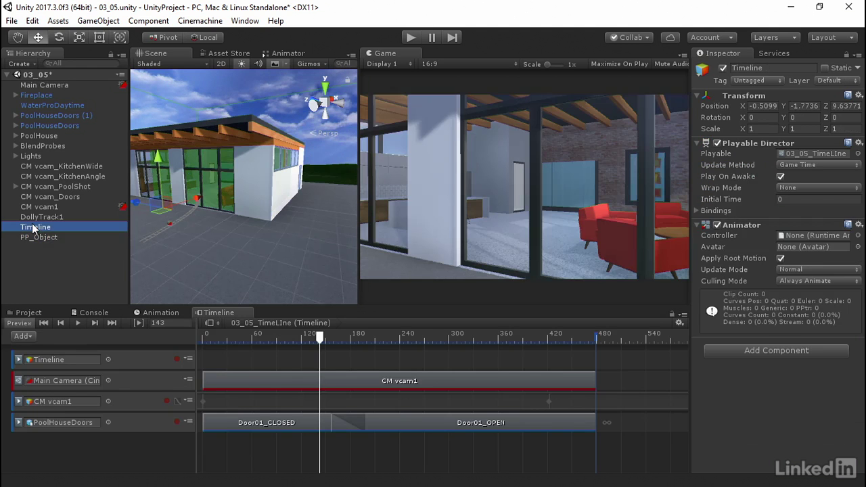
{"action": "left_click_drag", "start_coordinate": [242, 335], "coordinate": [218, 346]}
Step: Set PP_Object's Blend Distance to 2 and scrub the timeline to frame 10 to preview the transition
{"action": "left_click", "coordinate": [39, 237]}
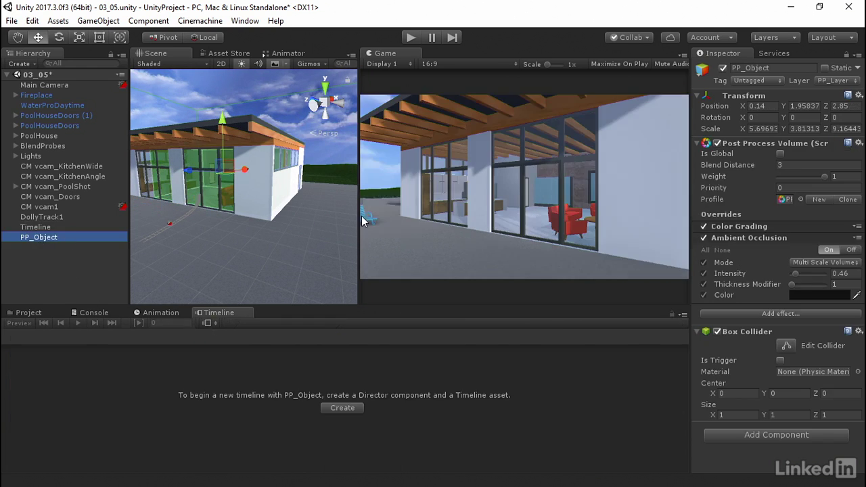
{"action": "left_click", "coordinate": [735, 165]}
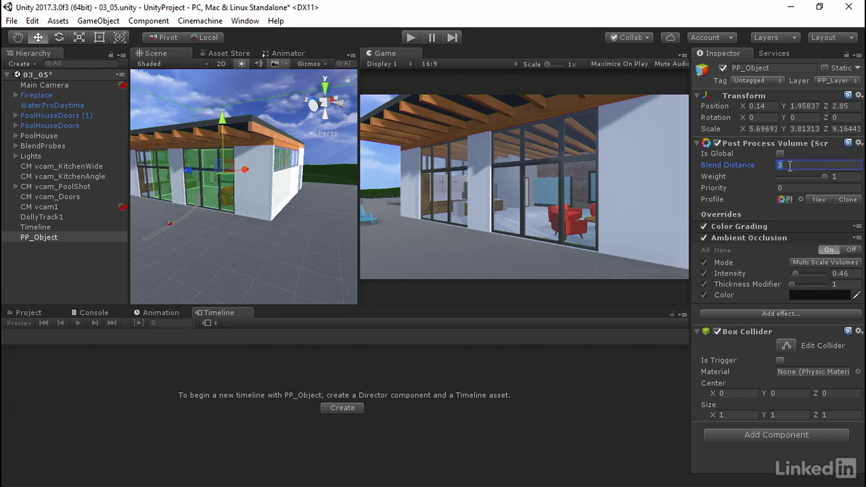
{"action": "type", "text": "2"}
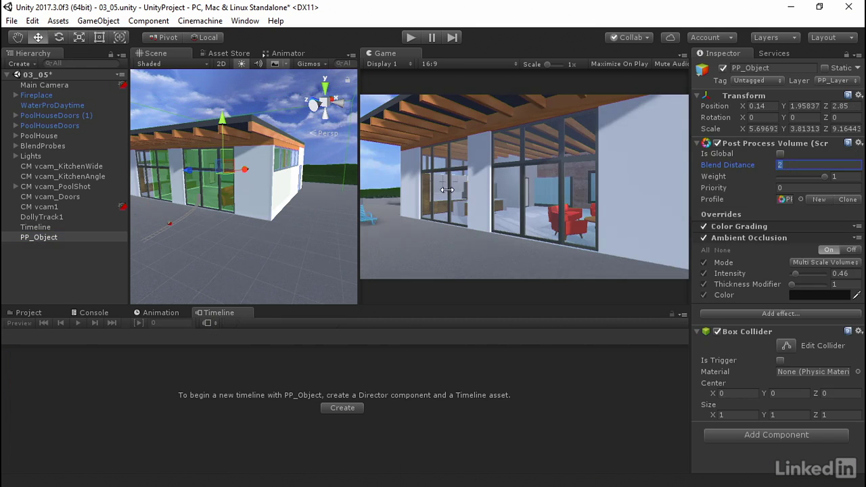
{"action": "left_click", "coordinate": [33, 228]}
{"action": "left_click_drag", "start_coordinate": [220, 336], "coordinate": [211, 363]}
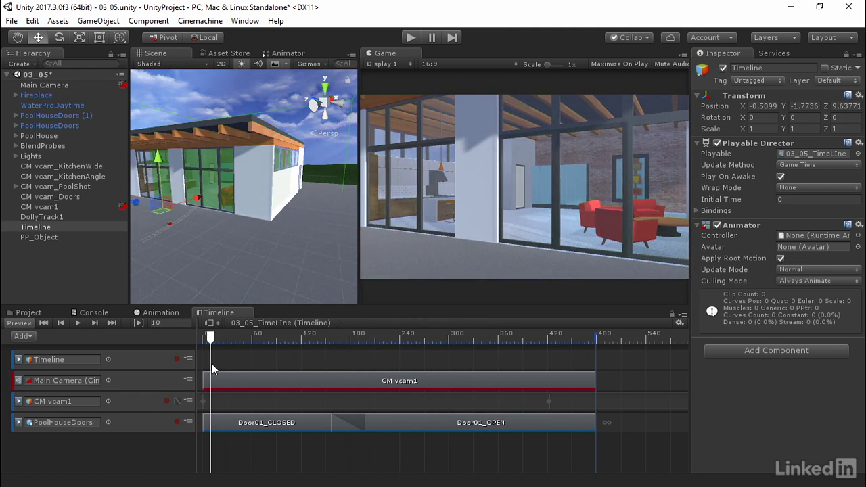